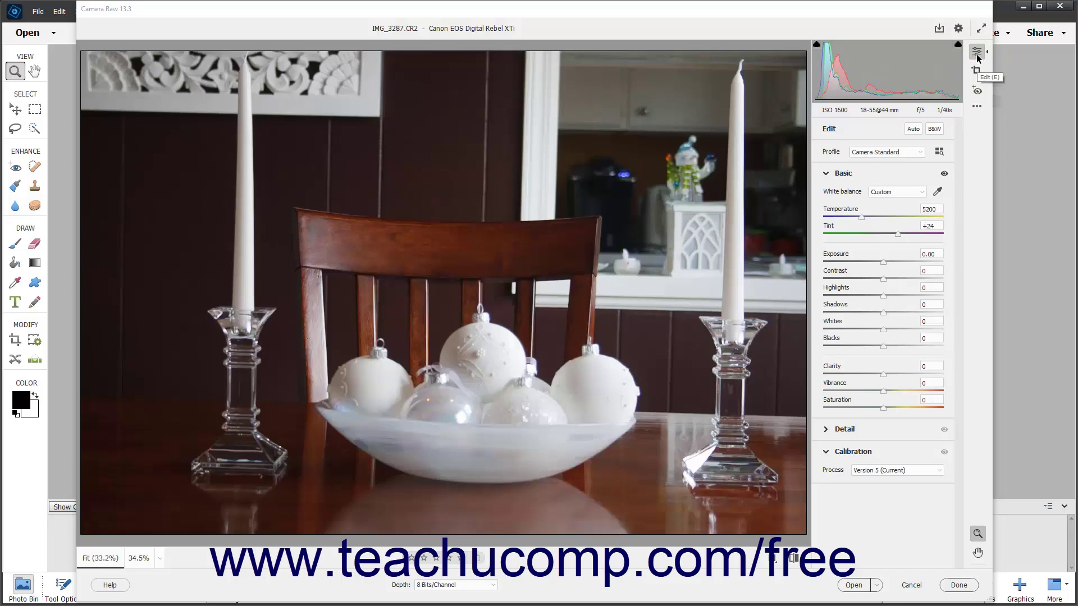
- Collapse and re-expand the Basic settings, and check the available process versions under Calibration
{"action": "left_click", "coordinate": [861, 176]}
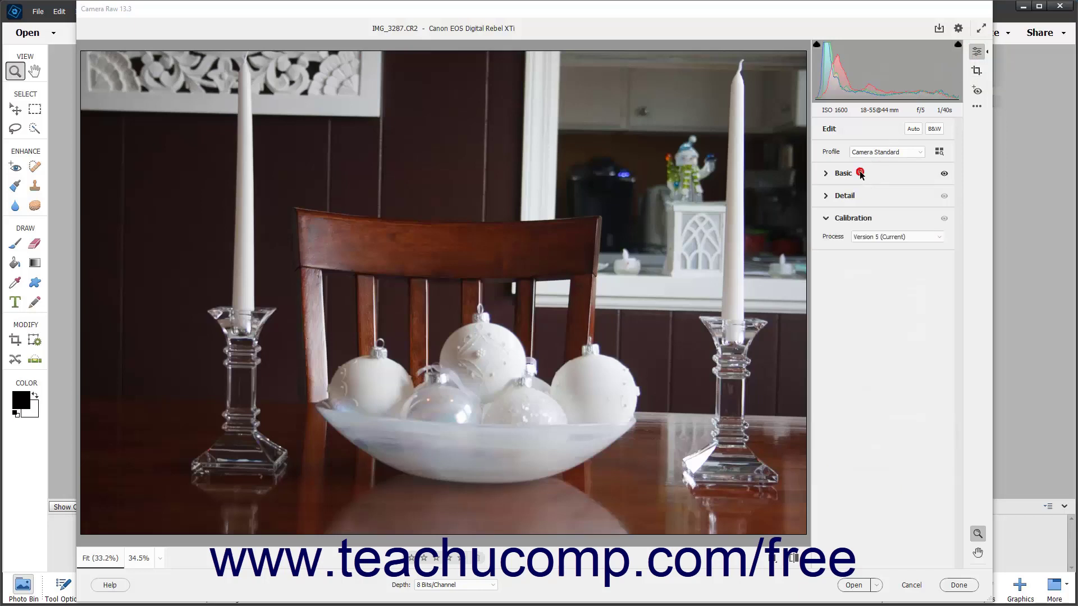
{"action": "left_click", "coordinate": [861, 175]}
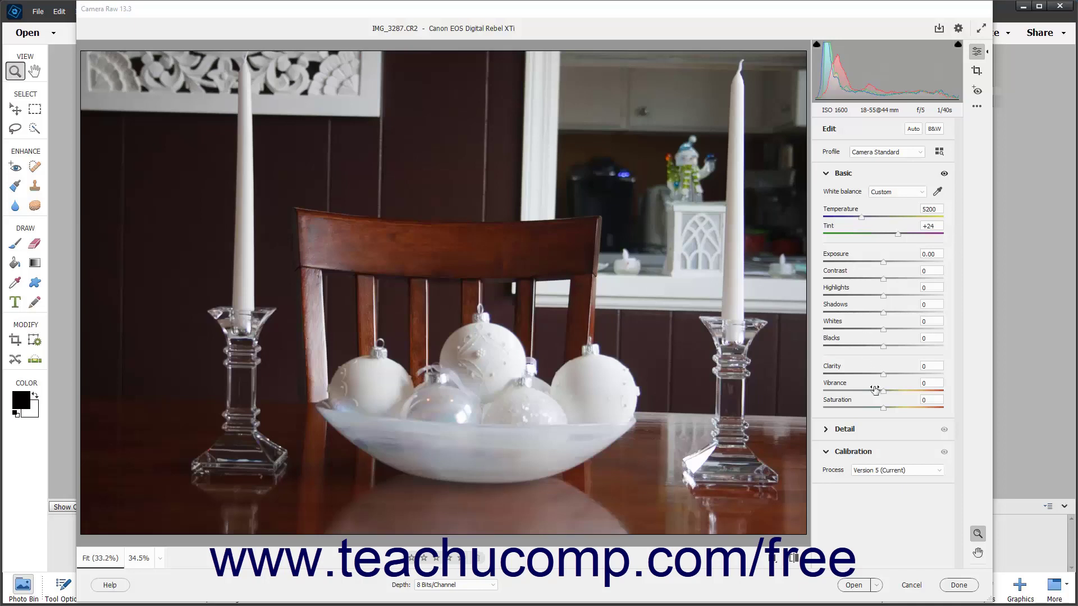
{"action": "left_click", "coordinate": [938, 472]}
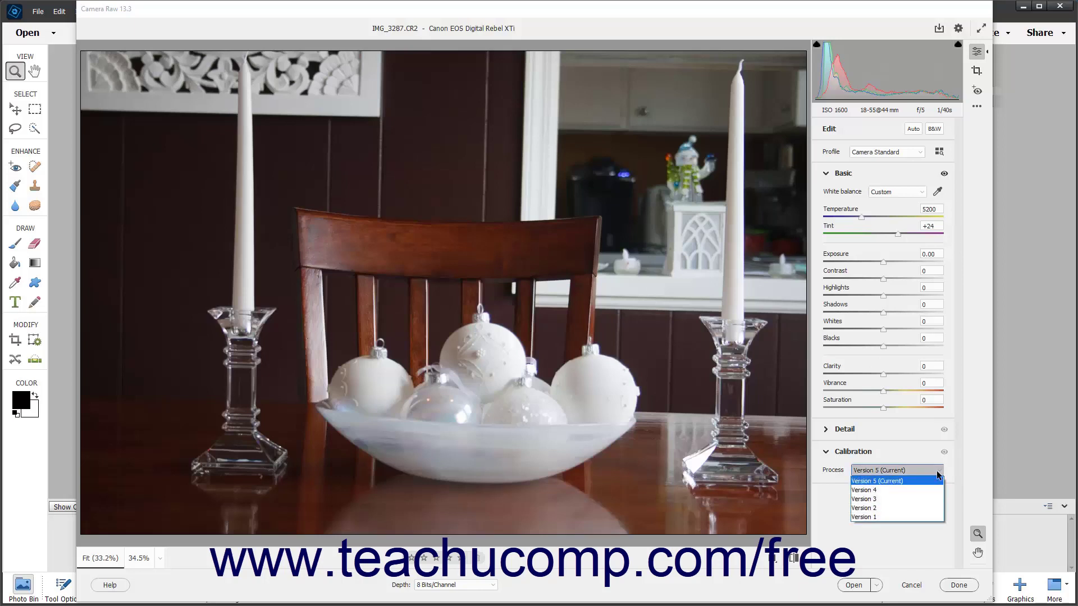
{"action": "left_click", "coordinate": [939, 475]}
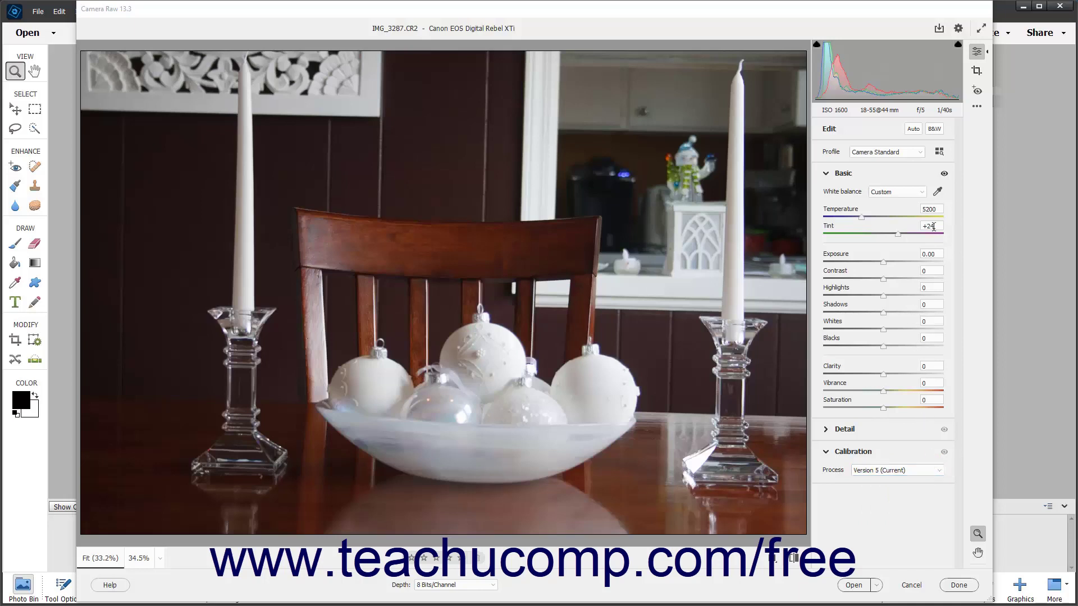
- Try the automatic tone adjustment and the black-and-white conversion on the photo, turning each one off again
{"action": "left_click", "coordinate": [914, 129]}
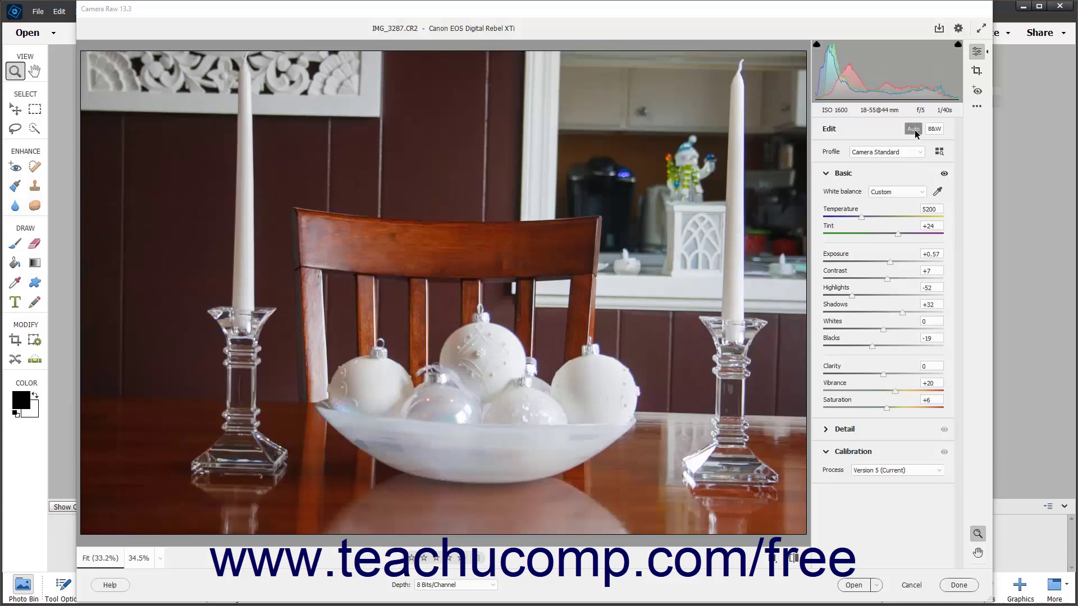
{"action": "left_click", "coordinate": [914, 130]}
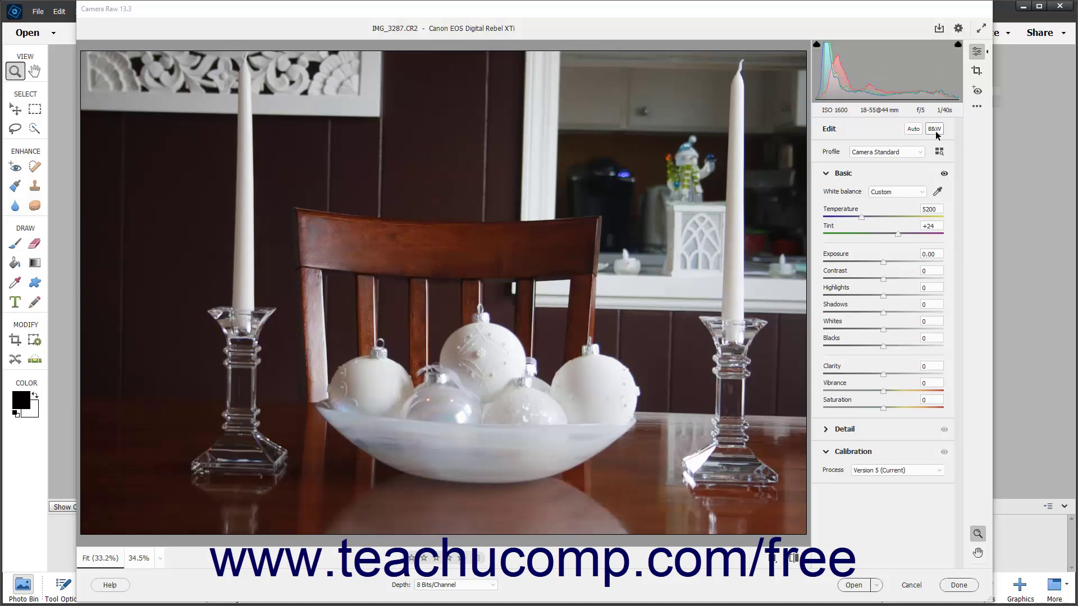
{"action": "left_click", "coordinate": [935, 130]}
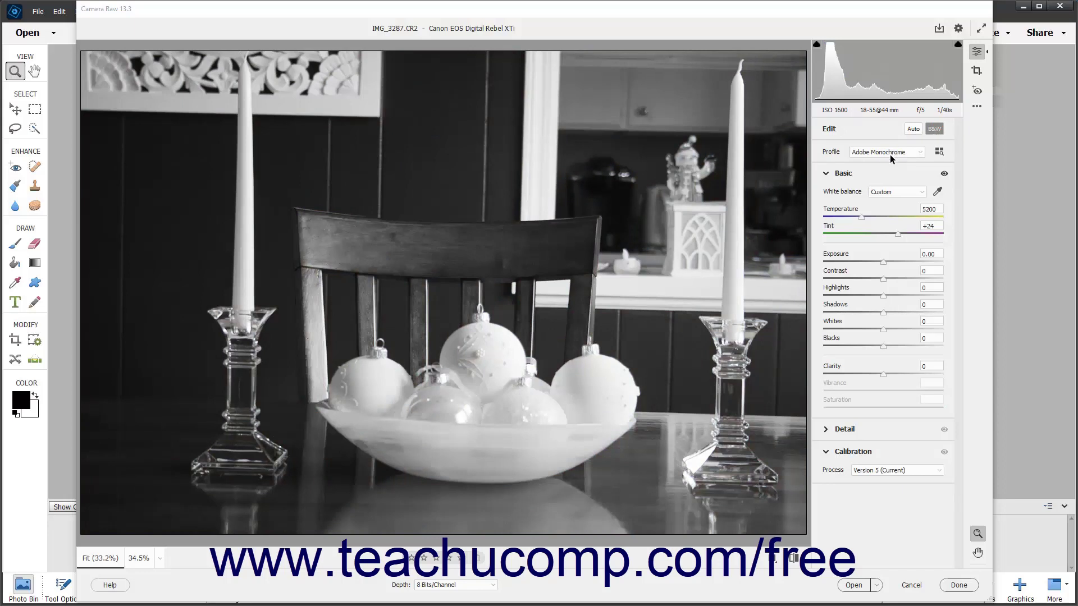
{"action": "left_click", "coordinate": [933, 129]}
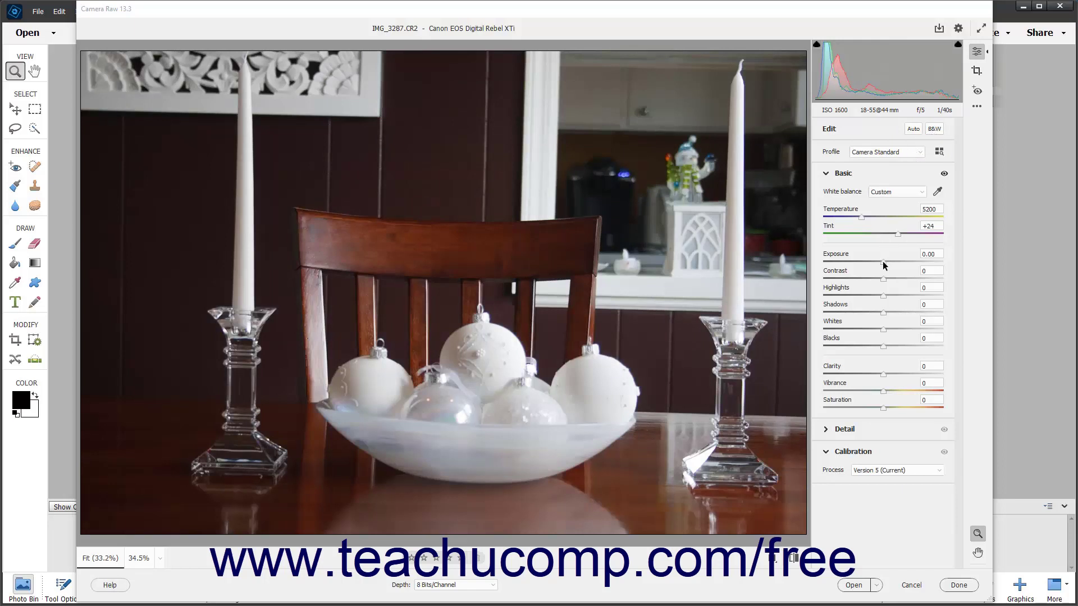
- Raise the photo's Exposure to about +0.65, and fine-tune it down to +0.50
{"action": "left_click", "coordinate": [935, 254]}
{"action": "left_click_drag", "start_coordinate": [885, 263], "coordinate": [892, 263]}
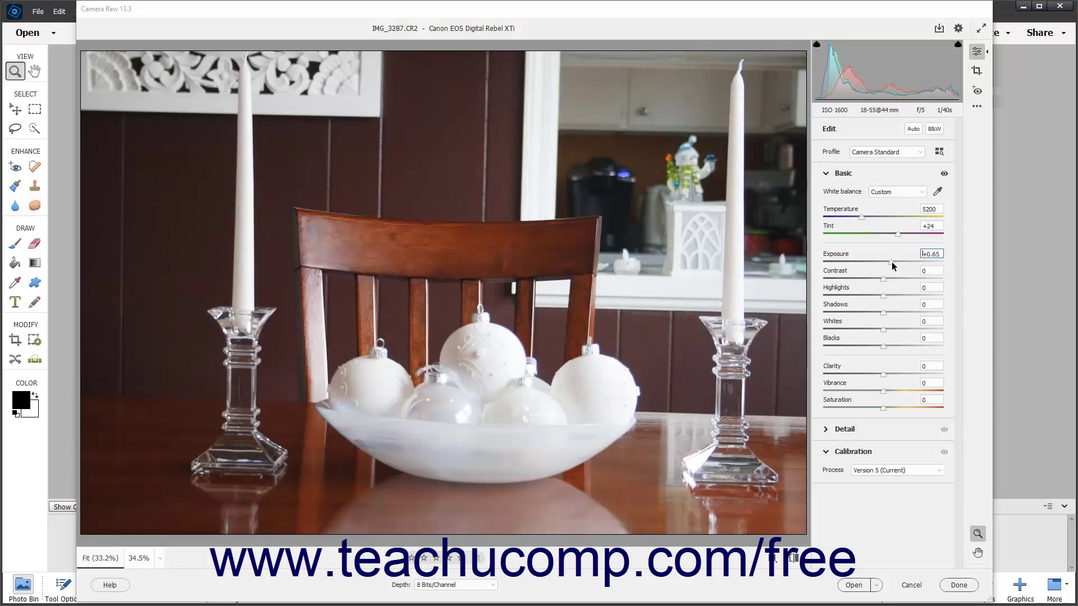
{"action": "key", "text": "Down"}
{"action": "key", "text": "Down"}
{"action": "key", "text": "Down"}
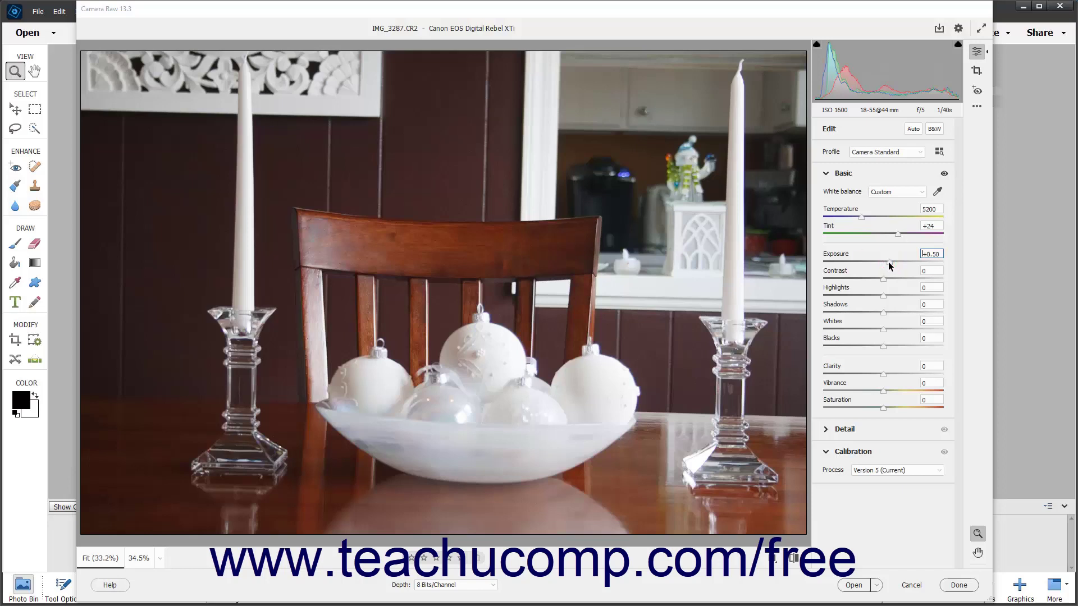
- Lower the Exposure to about +0.30 while previewing the clipped highlights
{"action": "left_click", "coordinate": [889, 262], "text": "alt"}
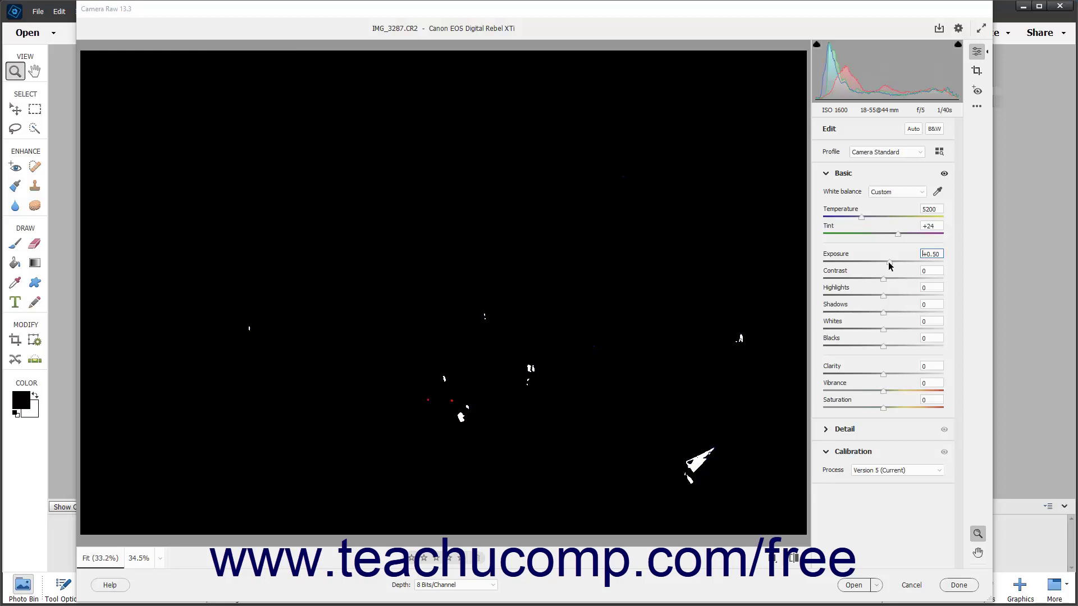
{"action": "left_click_drag", "start_coordinate": [890, 265], "coordinate": [884, 266]}
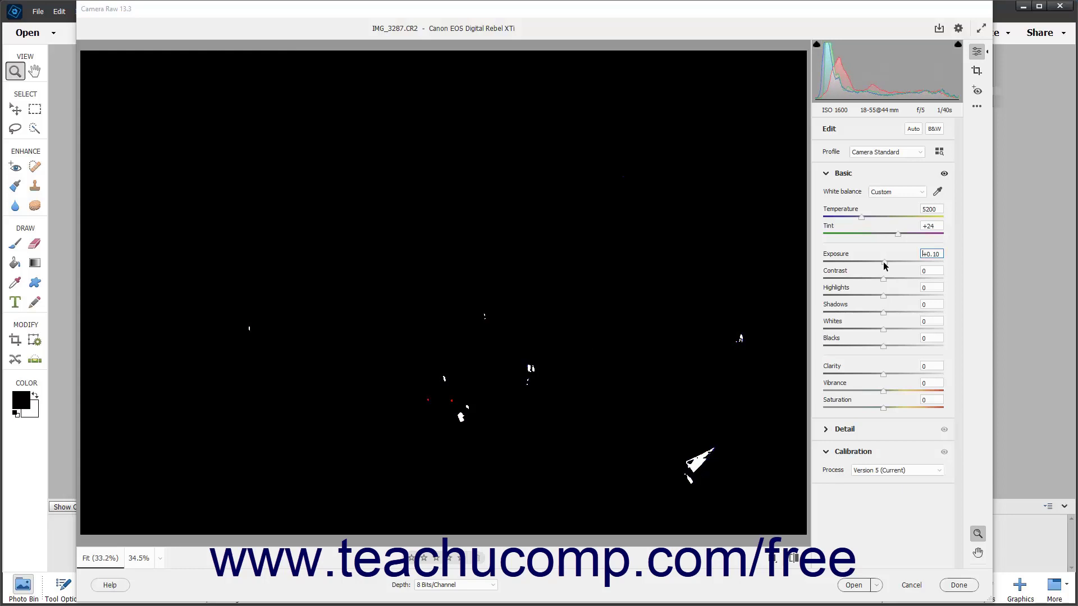
{"action": "left_click_drag", "start_coordinate": [884, 266], "coordinate": [886, 267]}
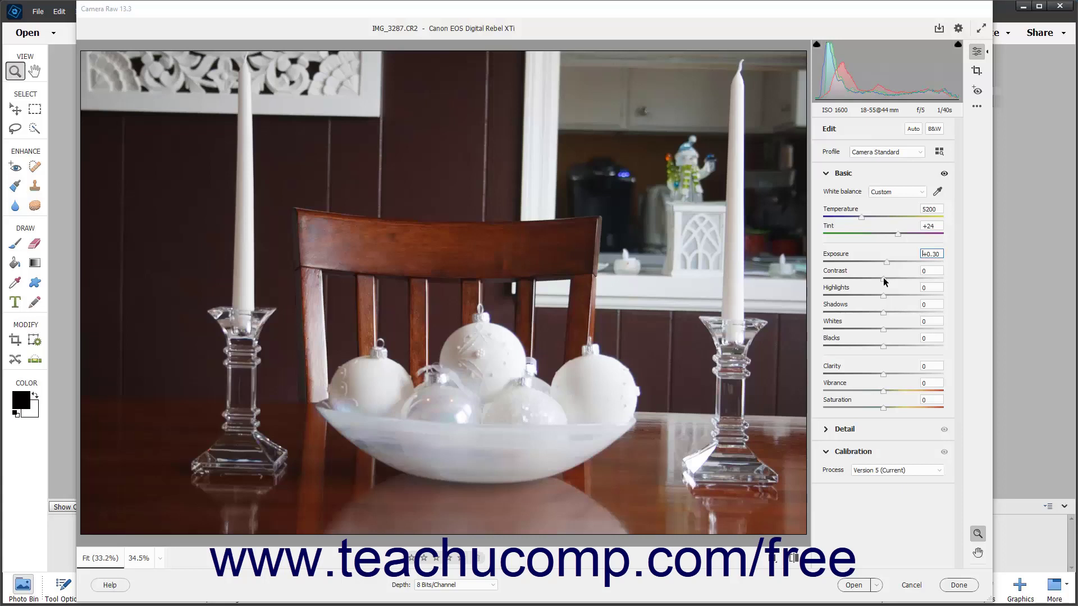
- Raise the Contrast to about +30, and set it to exactly +12
{"action": "mouse_move", "coordinate": [884, 280]}
{"action": "left_mouse_down"}
{"action": "mouse_move", "coordinate": [867, 282]}
{"action": "mouse_move", "coordinate": [901, 280]}
{"action": "left_mouse_up"}
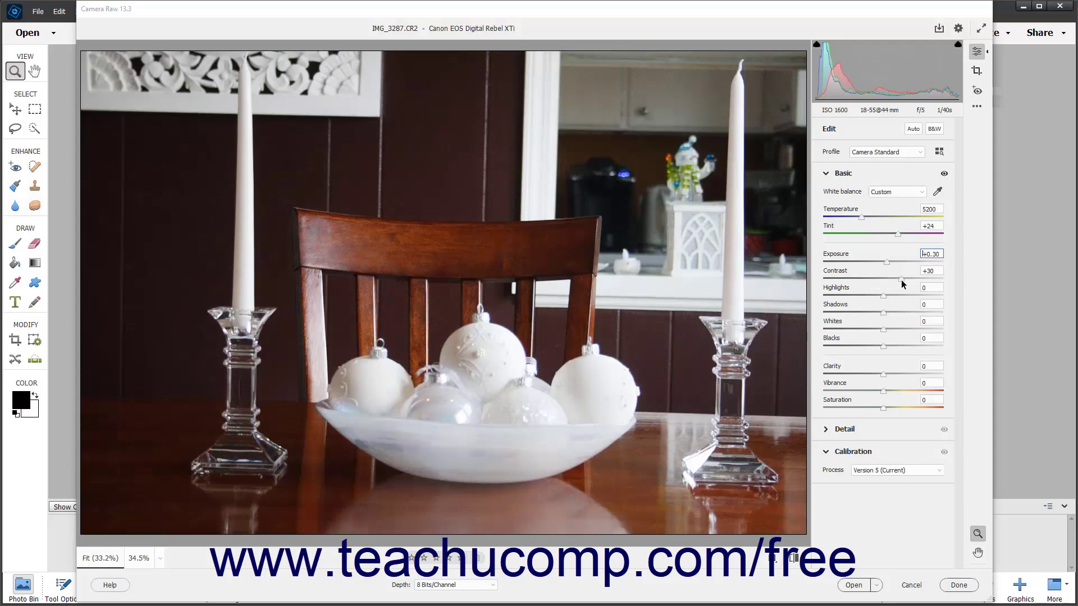
{"action": "left_click", "coordinate": [929, 271]}
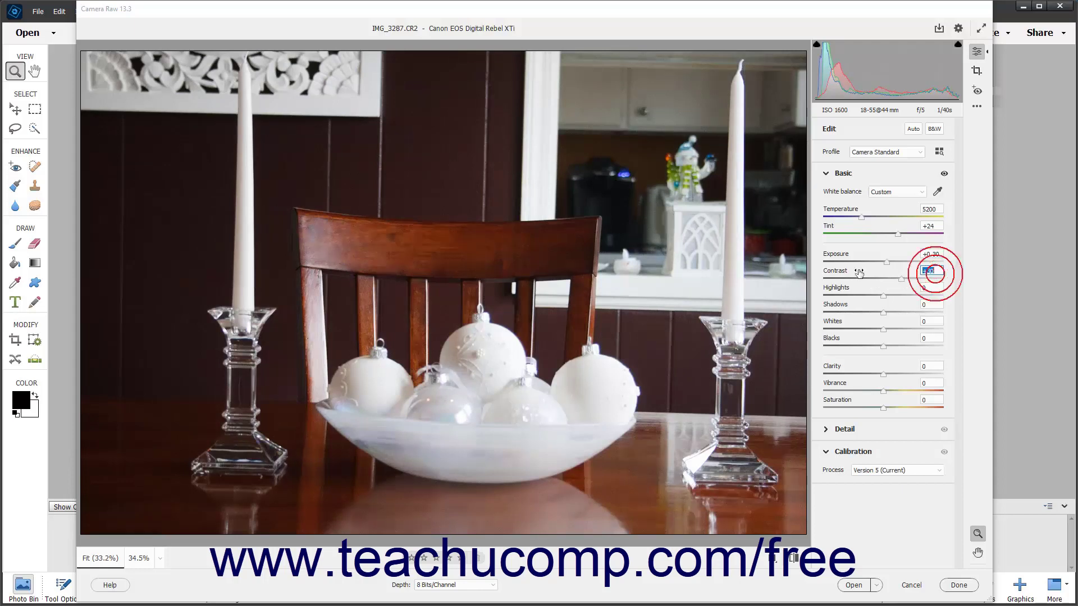
{"action": "type", "text": "12"}
{"action": "key", "text": "Return"}
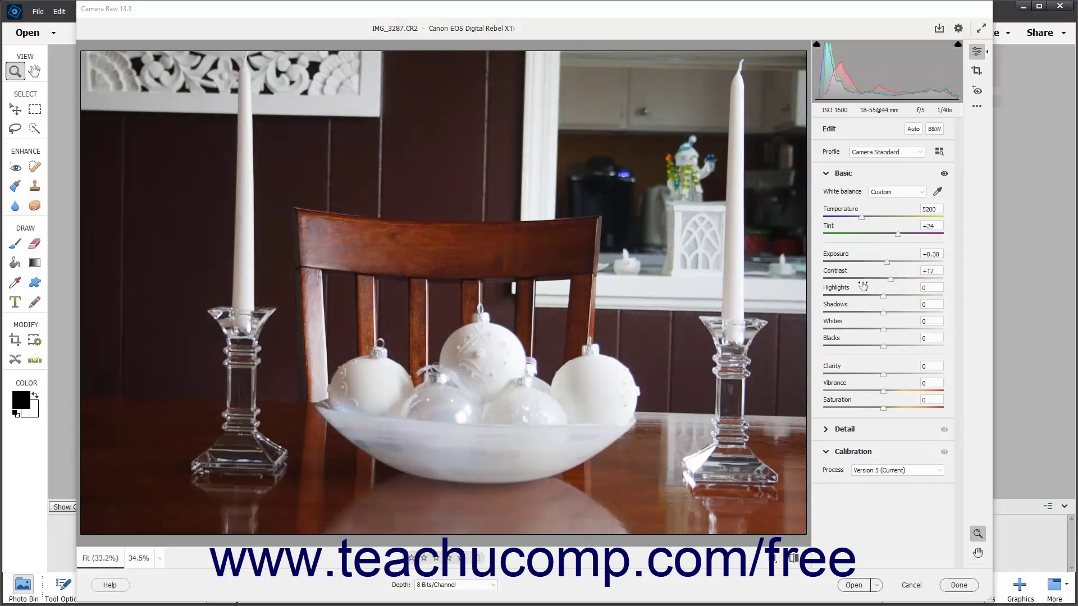
- Switch the calibration process to Version 1 to view its Basic settings, and return to Version 5 (Current)
{"action": "left_click", "coordinate": [934, 474]}
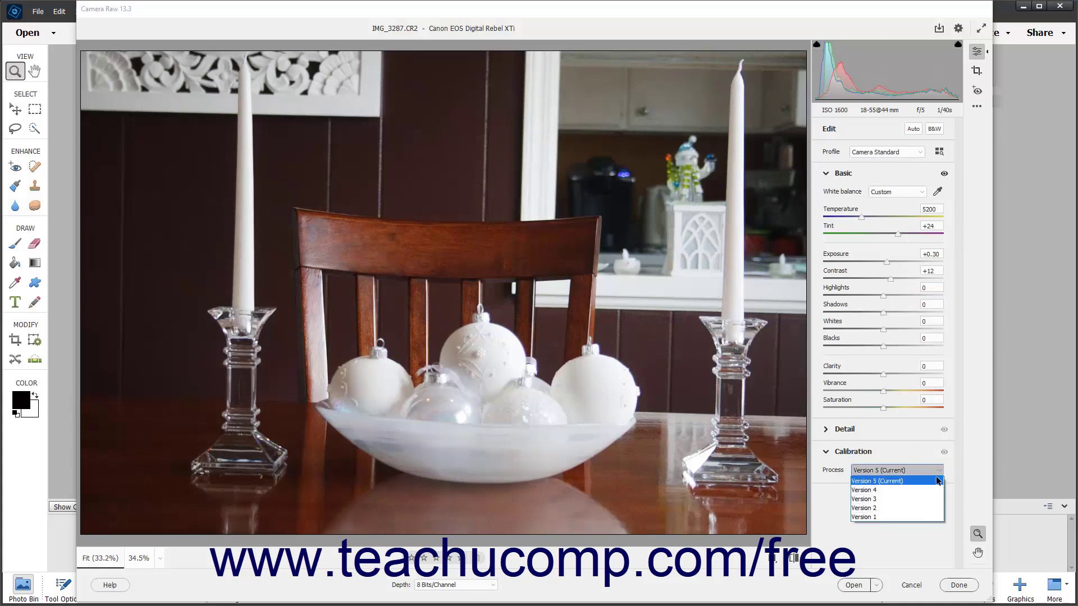
{"action": "left_click", "coordinate": [912, 516]}
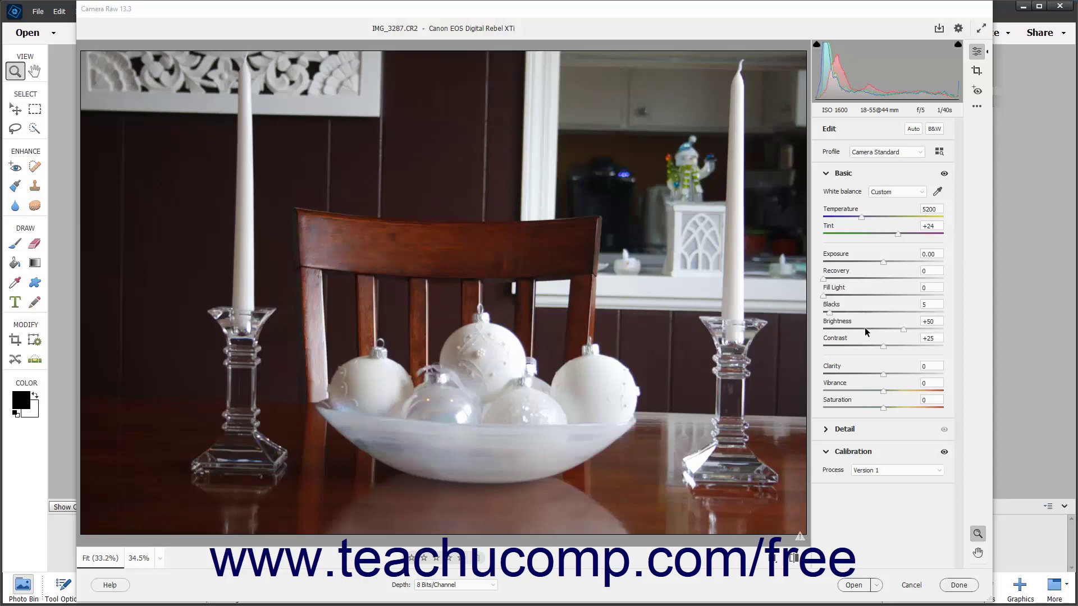
{"action": "left_click", "coordinate": [891, 473]}
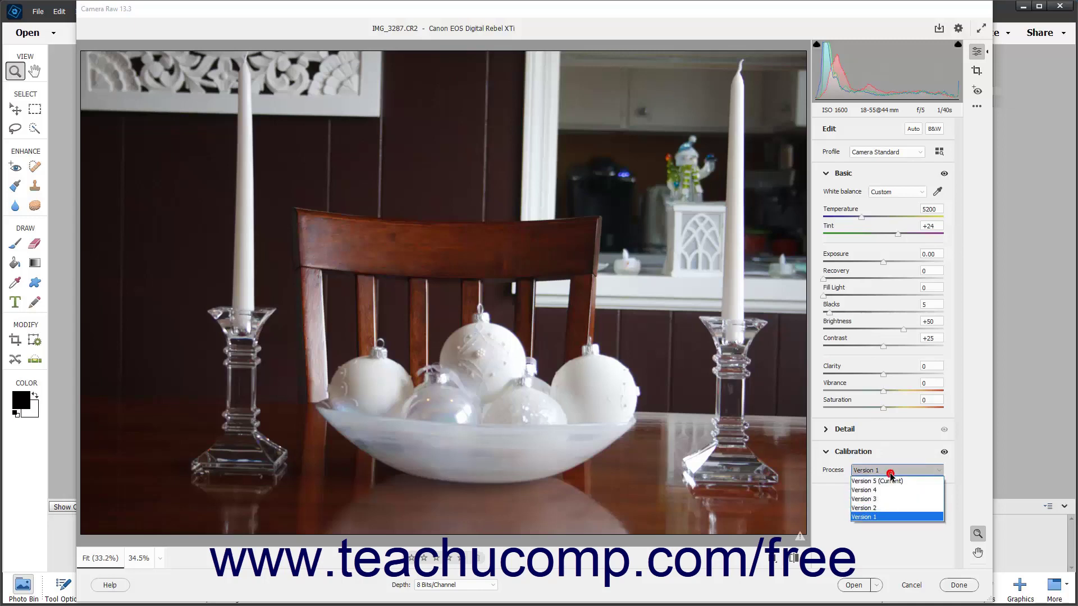
{"action": "left_click", "coordinate": [888, 483]}
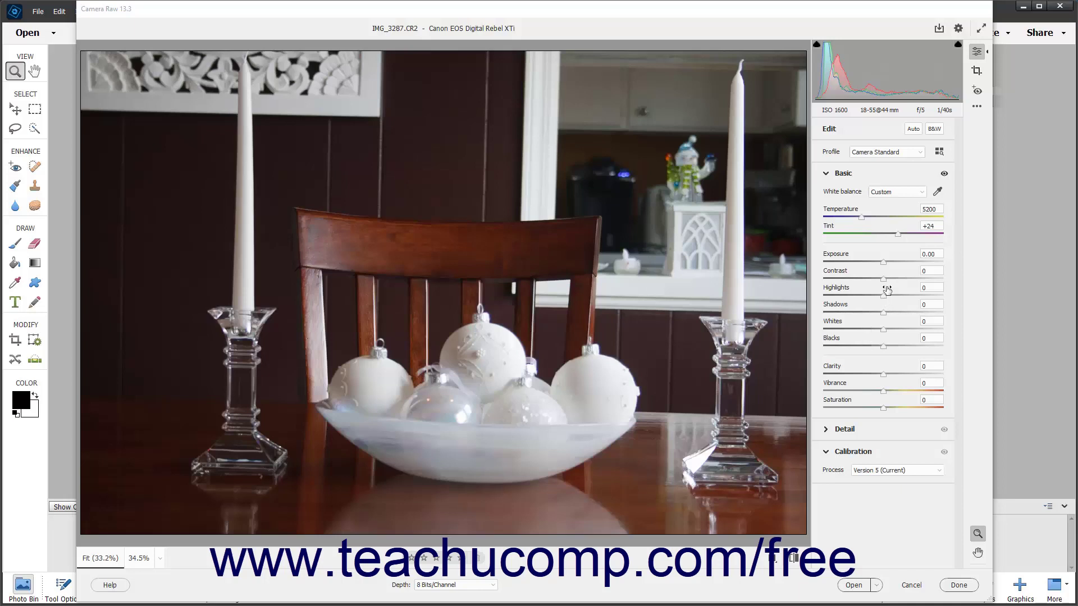
- Set the photo's Exposure to +0.50 and Contrast to +12
{"action": "left_click", "coordinate": [937, 253]}
{"action": "type", "text": ".5"}
{"action": "key", "text": "Return"}
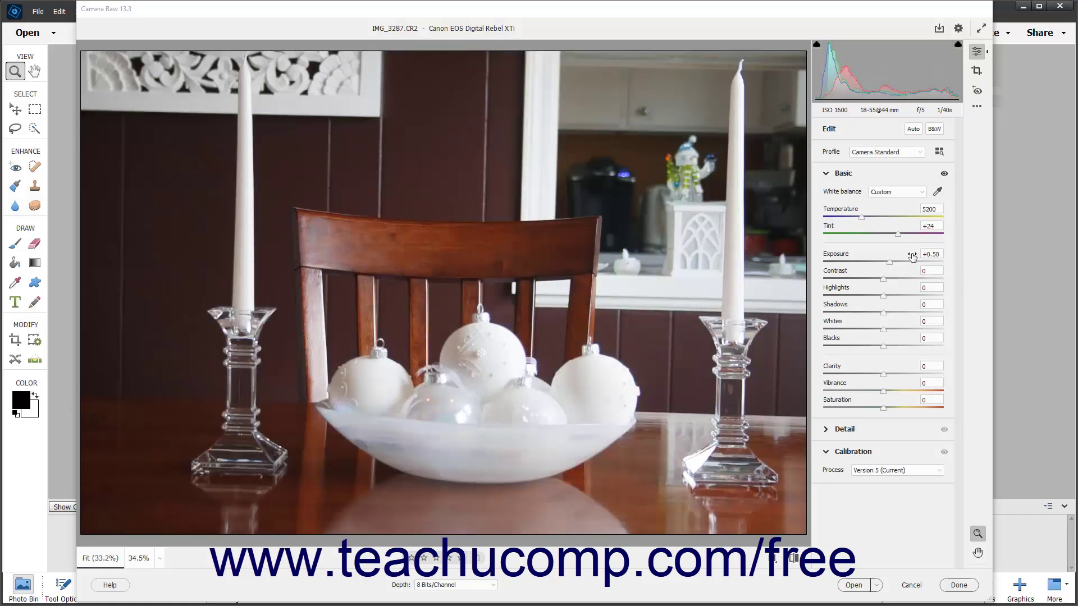
{"action": "left_click", "coordinate": [928, 271]}
{"action": "type", "text": "12"}
{"action": "key", "text": "Return"}
- Set the photo's Highlights to -50 and Shadows to +42
{"action": "left_click", "coordinate": [929, 288]}
{"action": "type", "text": "-50"}
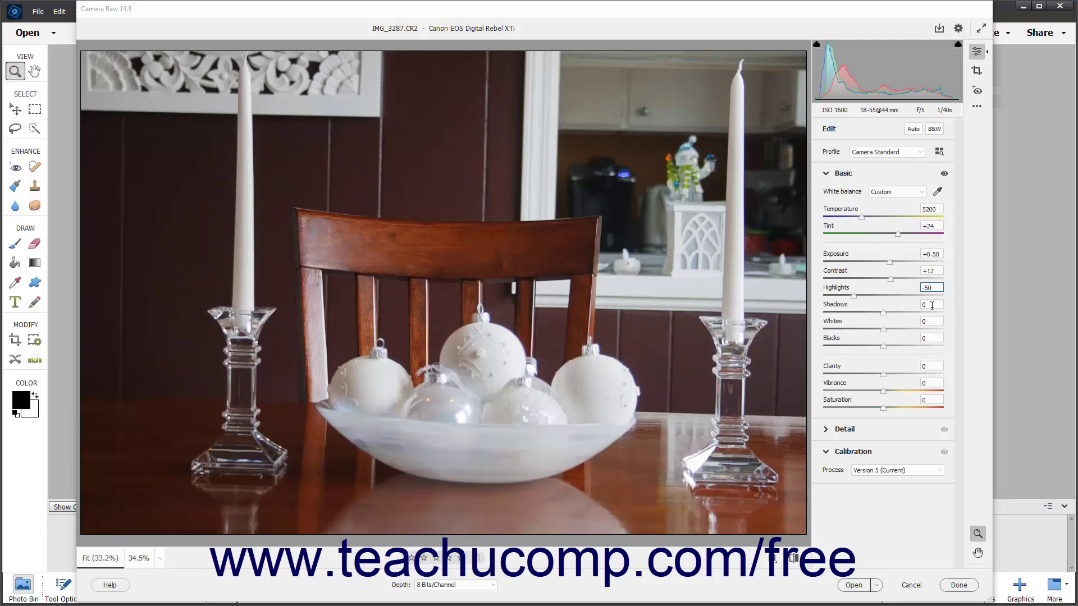
{"action": "left_click", "coordinate": [932, 305]}
{"action": "type", "text": "42"}
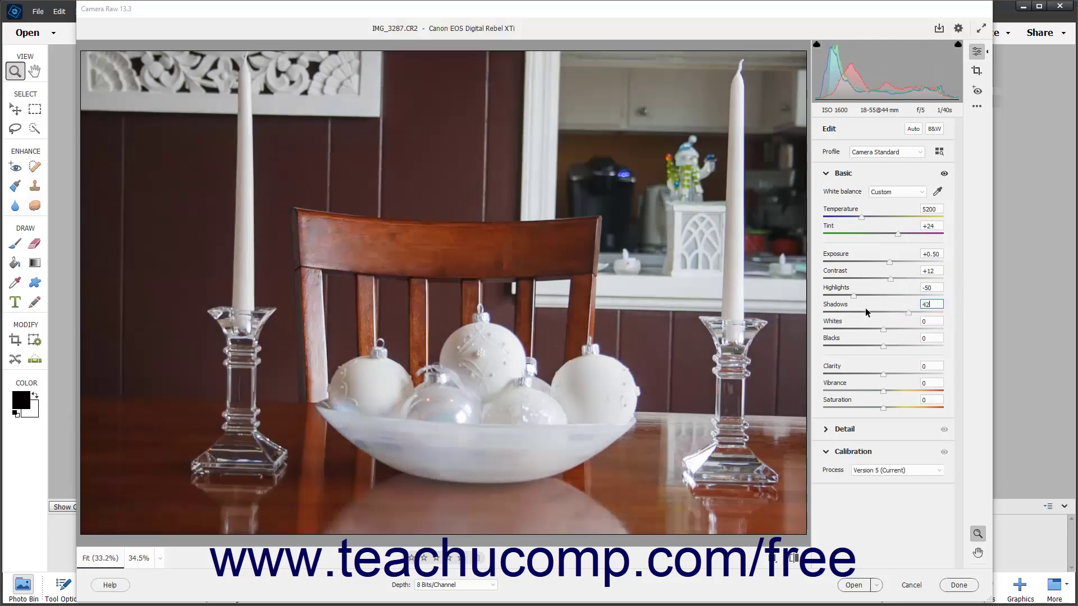
- Set the photo's Whites to +31 and Blacks to -11
{"action": "left_click", "coordinate": [930, 321]}
{"action": "type", "text": "31"}
{"action": "key", "text": "Return"}
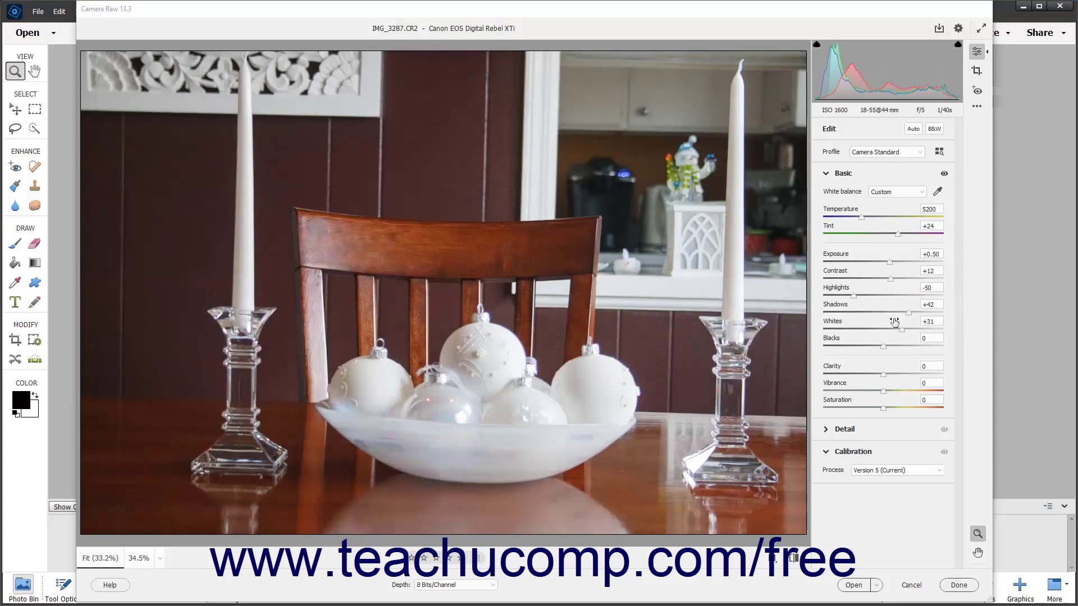
{"action": "left_click", "coordinate": [931, 338]}
{"action": "type", "text": "-11"}
{"action": "key", "text": "Return"}
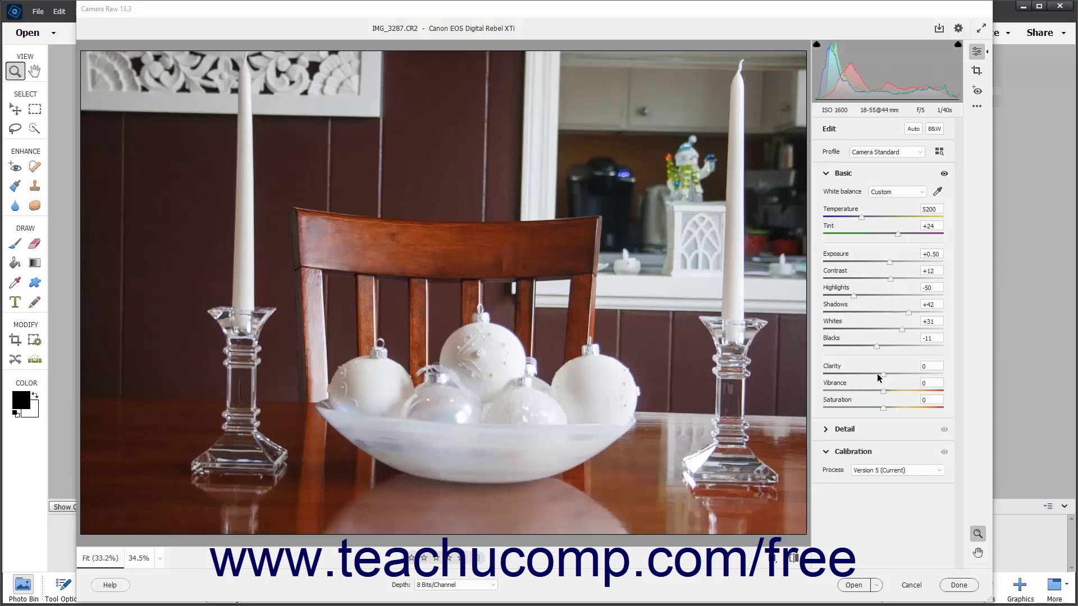
- Raise the photo's Clarity to about +22, Vibrance to about +21 and Saturation to about +14
{"action": "left_click_drag", "start_coordinate": [880, 378], "coordinate": [899, 379]}
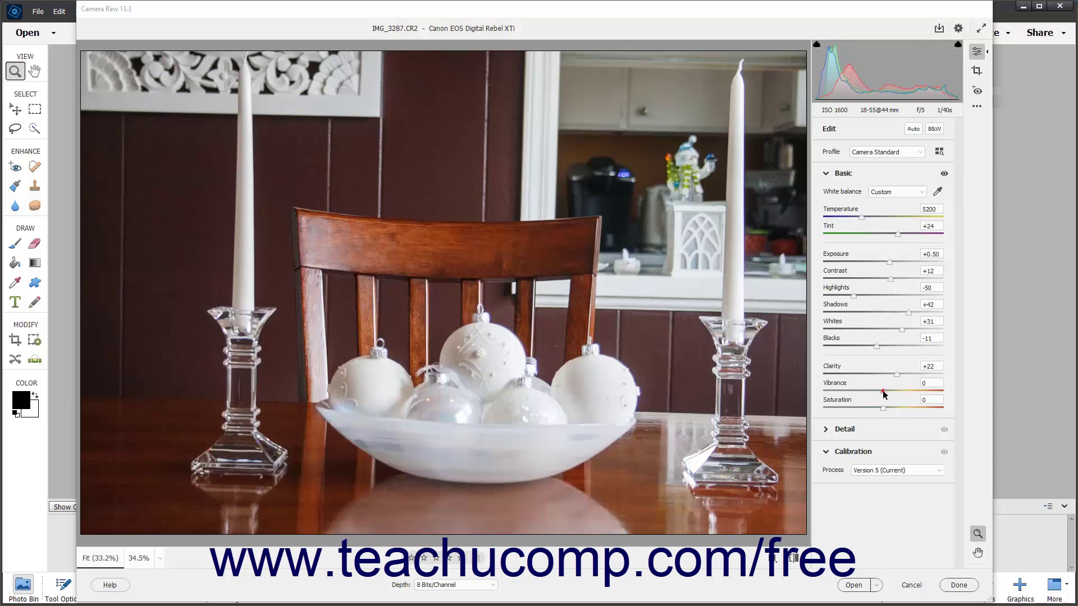
{"action": "left_click_drag", "start_coordinate": [883, 392], "coordinate": [899, 392]}
{"action": "mouse_move", "coordinate": [883, 413]}
{"action": "left_mouse_down"}
{"action": "mouse_move", "coordinate": [817, 403]}
{"action": "mouse_move", "coordinate": [948, 415]}
{"action": "mouse_move", "coordinate": [892, 414]}
{"action": "left_mouse_up"}
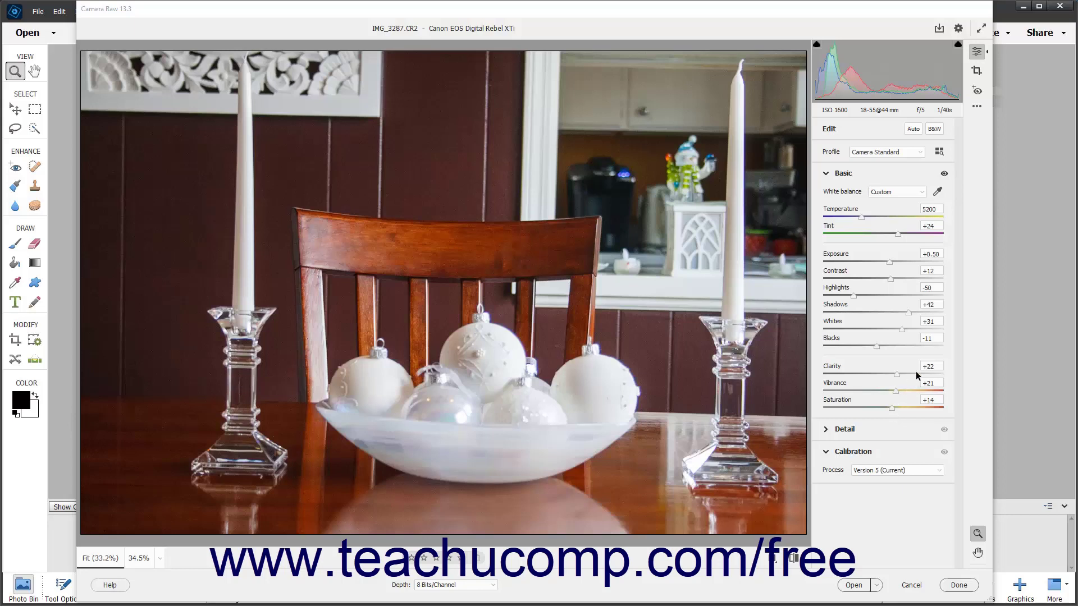
- Toggle the Basic adjustments off and on twice to compare the photo before and after the edits
{"action": "left_click", "coordinate": [944, 174]}
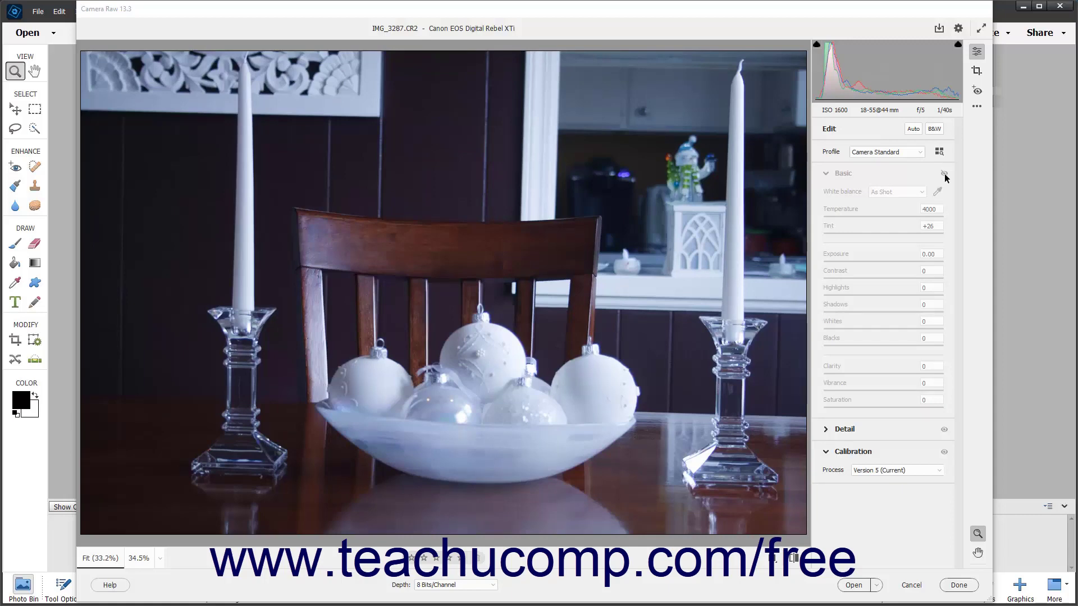
{"action": "left_click", "coordinate": [944, 175]}
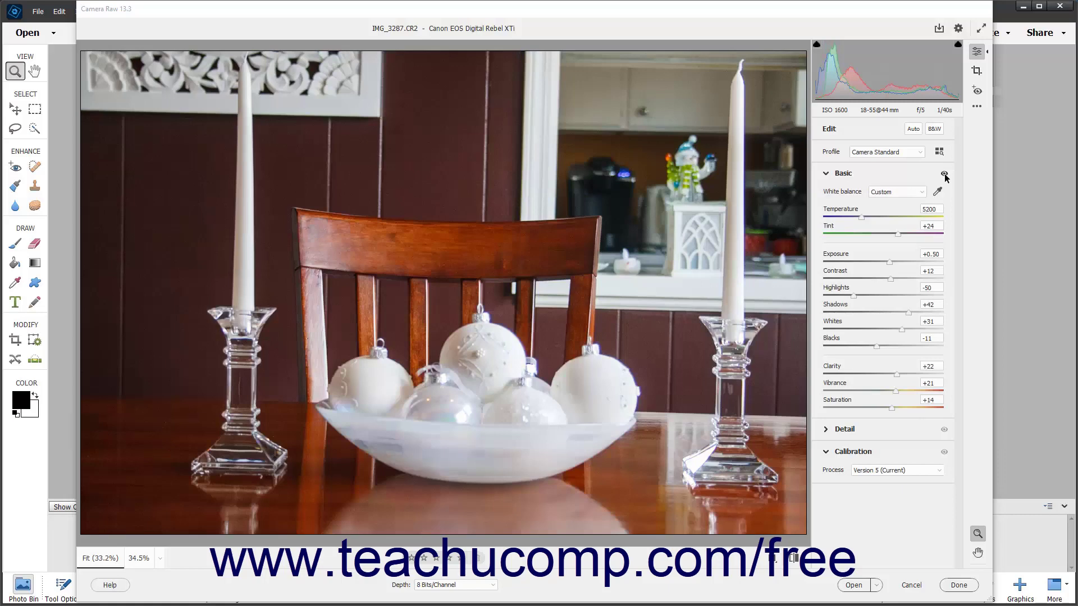
{"action": "left_click", "coordinate": [944, 175]}
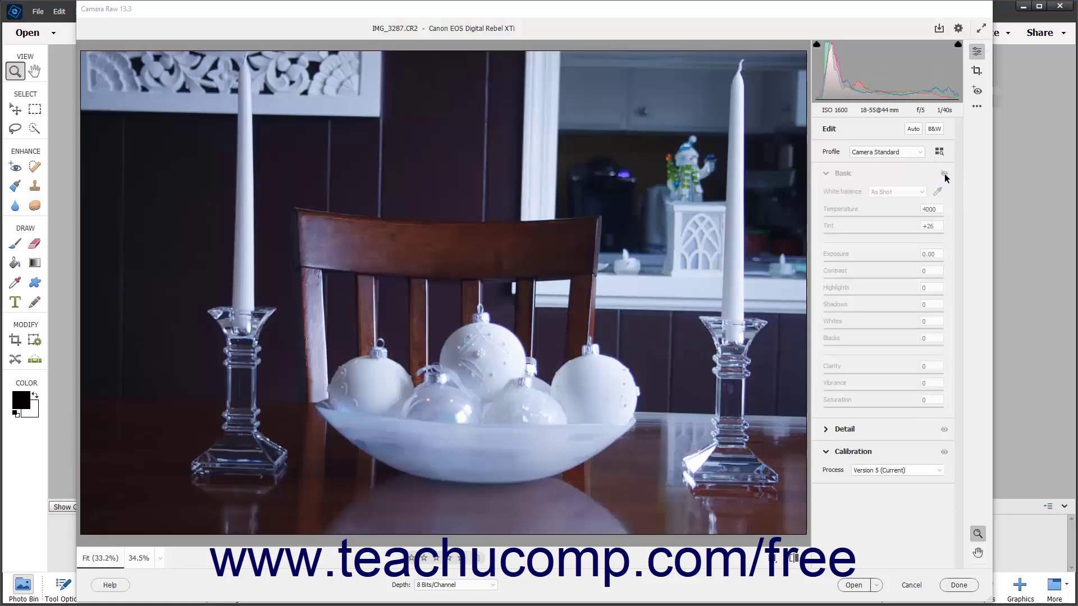
{"action": "left_click", "coordinate": [945, 175]}
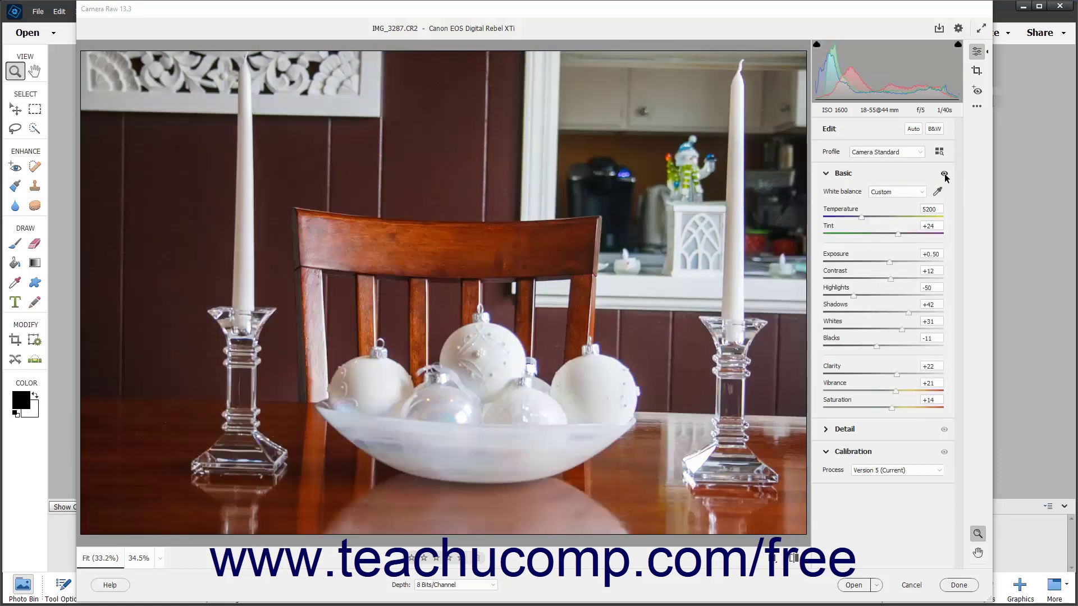